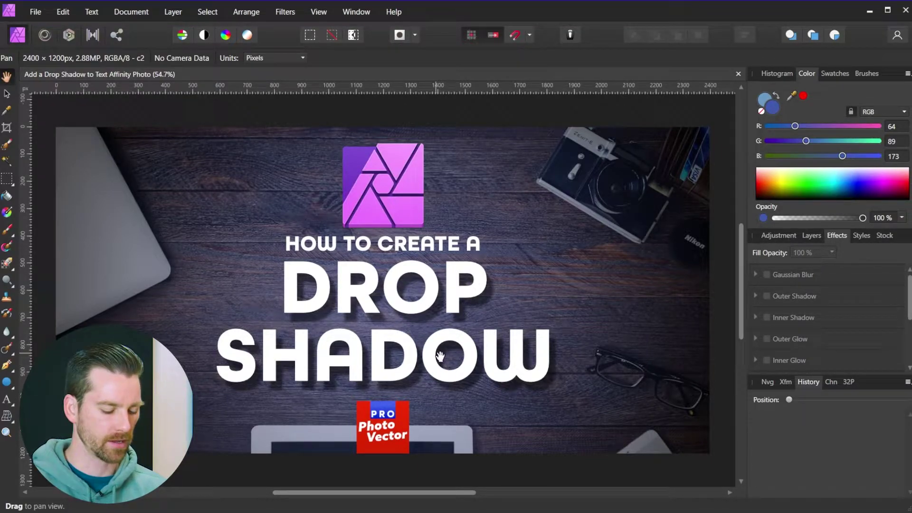
- Create a blank 1920×1080 document and add 12 pt artistic text 'DROP' over 'SHADOW'
{"action": "key", "text": "ctrl+n"}
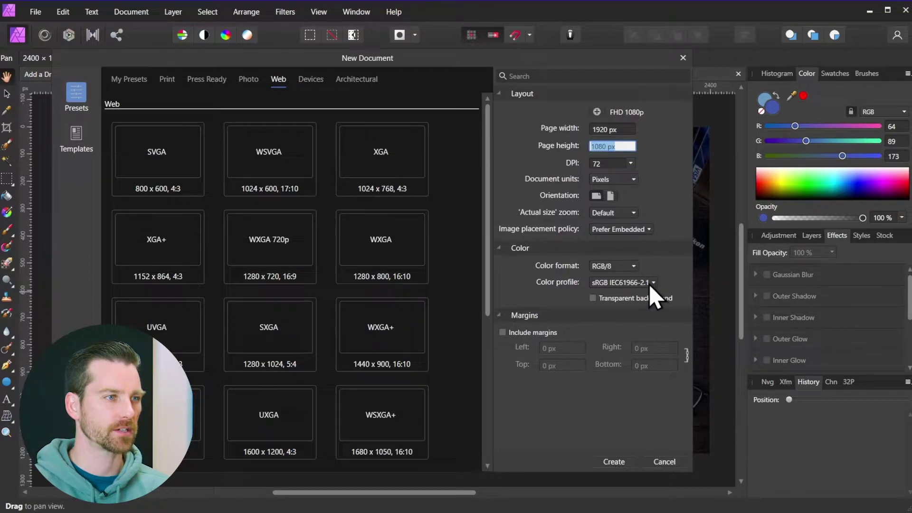
{"action": "left_click", "coordinate": [618, 461]}
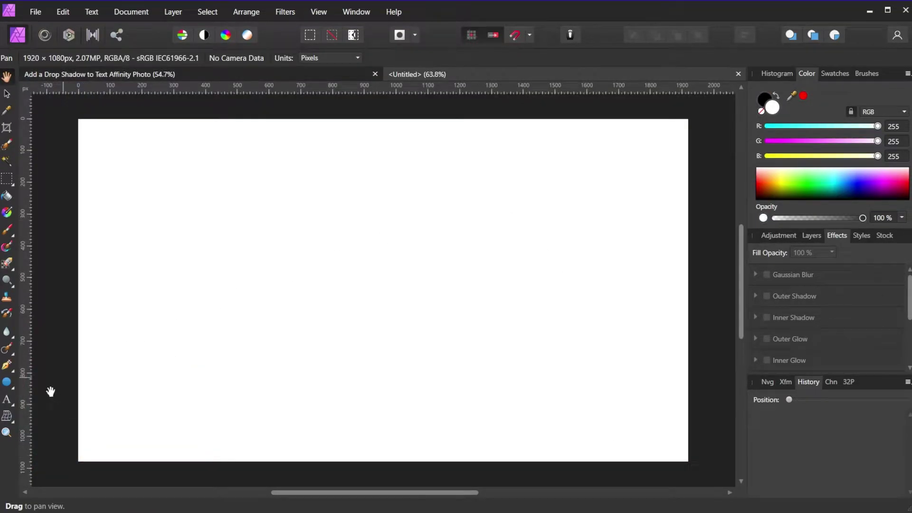
{"action": "left_click", "coordinate": [7, 403]}
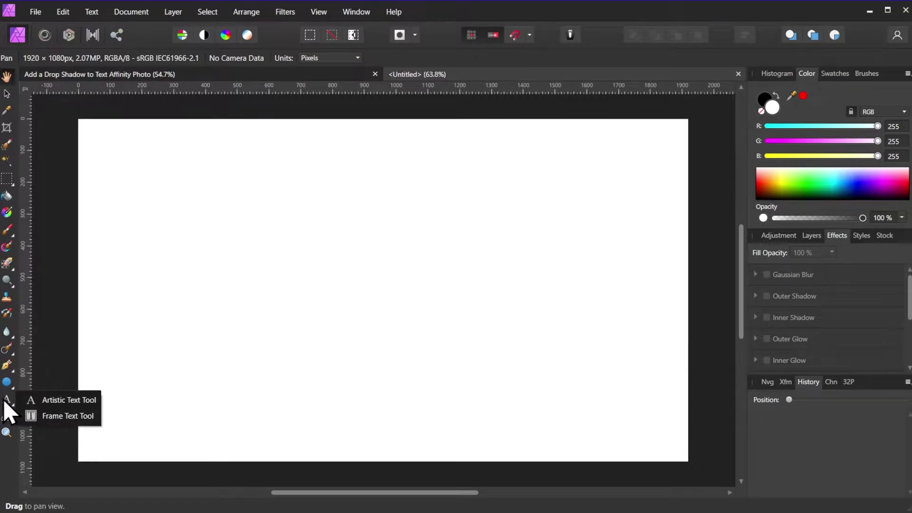
{"action": "left_click", "coordinate": [62, 401]}
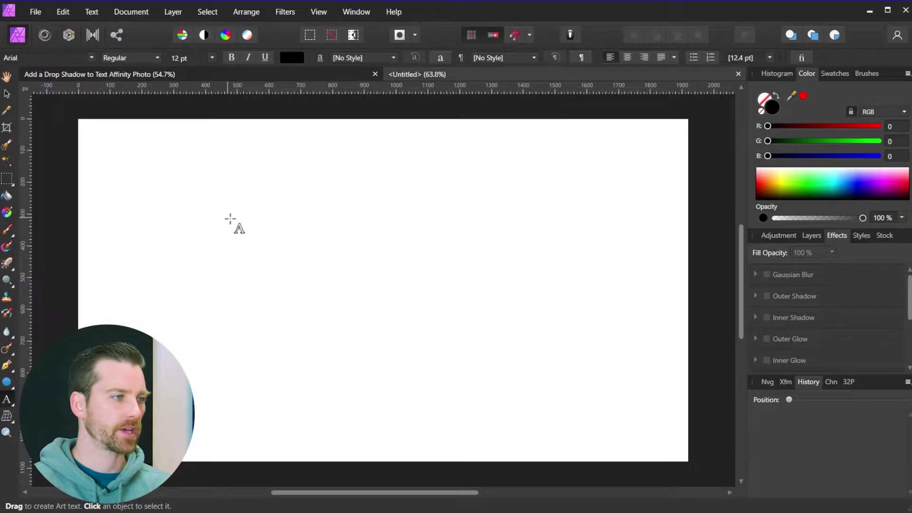
{"action": "left_click_drag", "start_coordinate": [228, 218], "coordinate": [228, 195]}
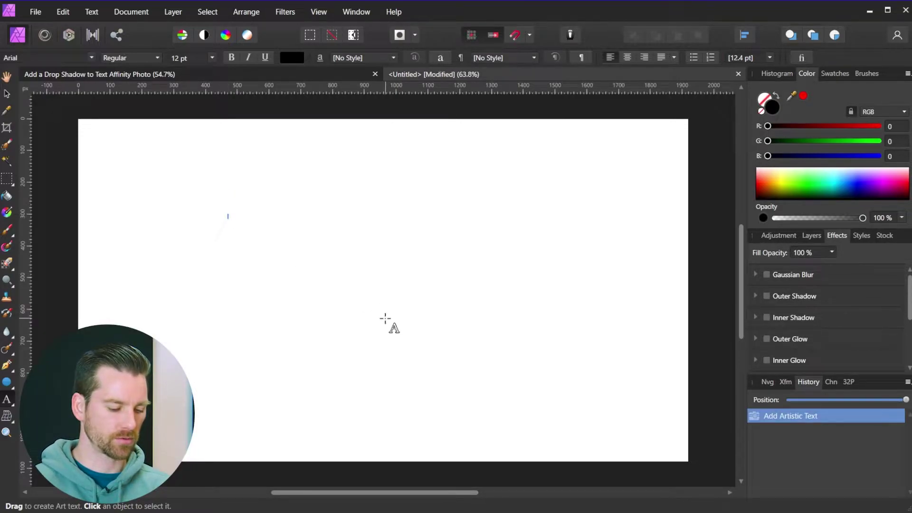
{"action": "type", "text": "D"}
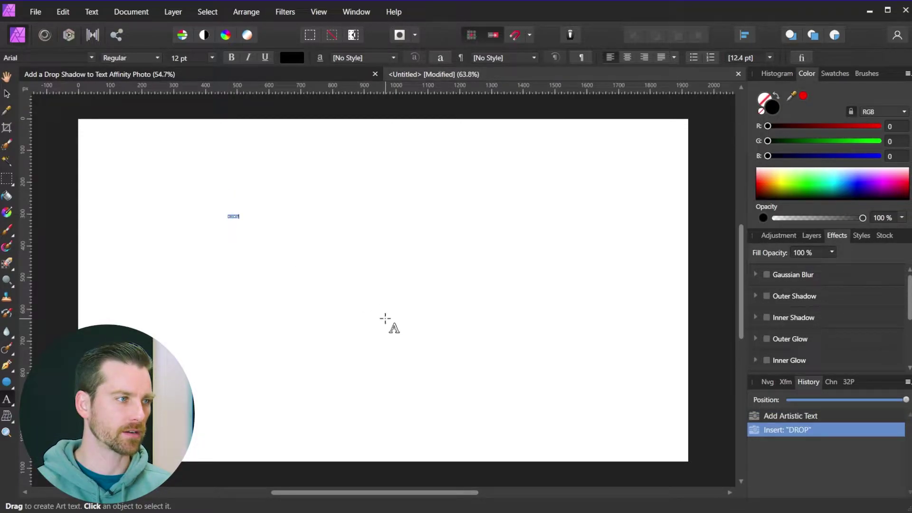
{"action": "type", "text": "ROP"}
{"action": "key", "text": "Return"}
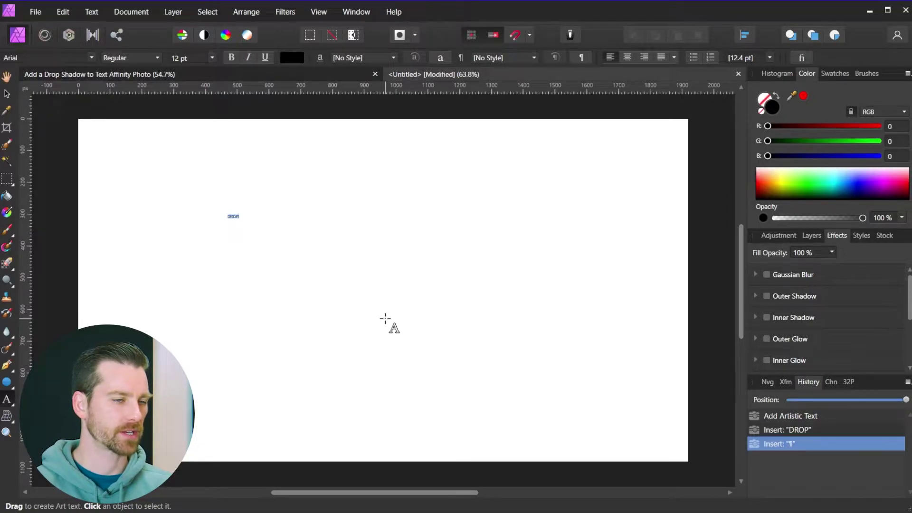
{"action": "type", "text": "SHADOW"}
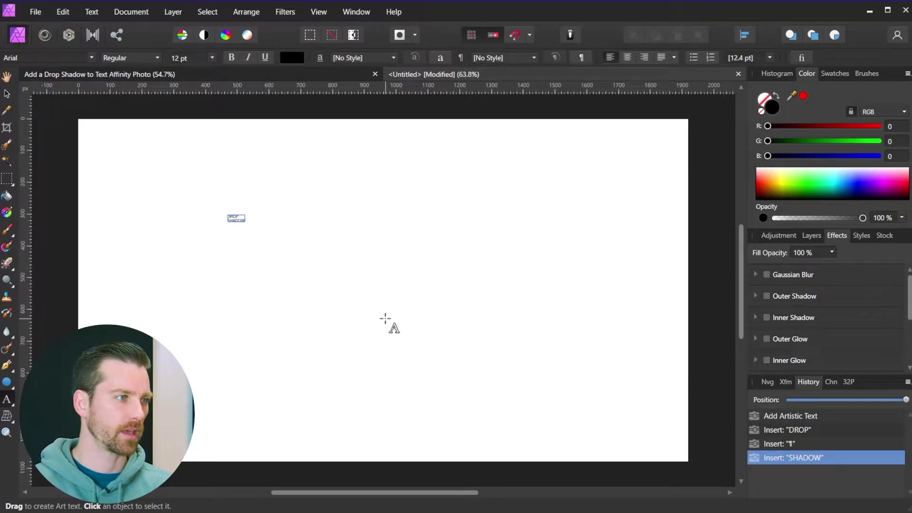
{"action": "key", "text": "Escape"}
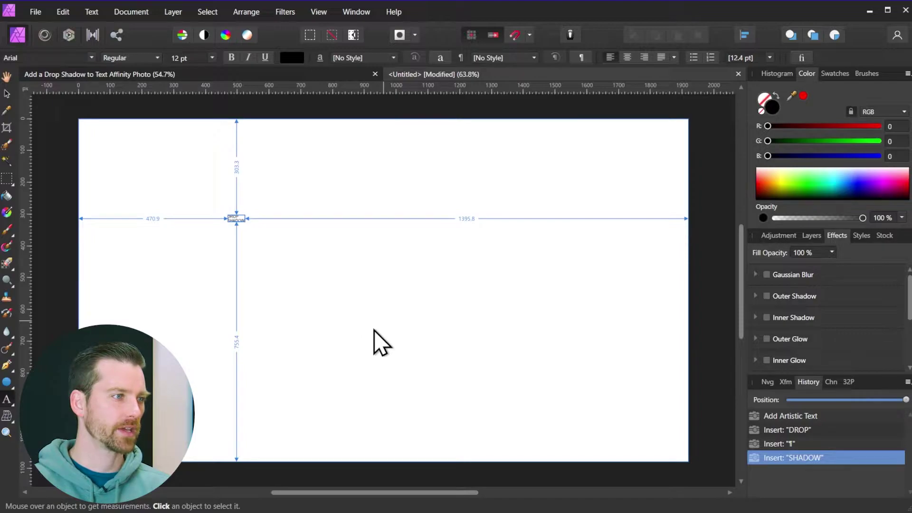
- Set all the text to 288 pt All Round Gothic
{"action": "key", "text": "t"}
{"action": "key", "text": "ctrl+a"}
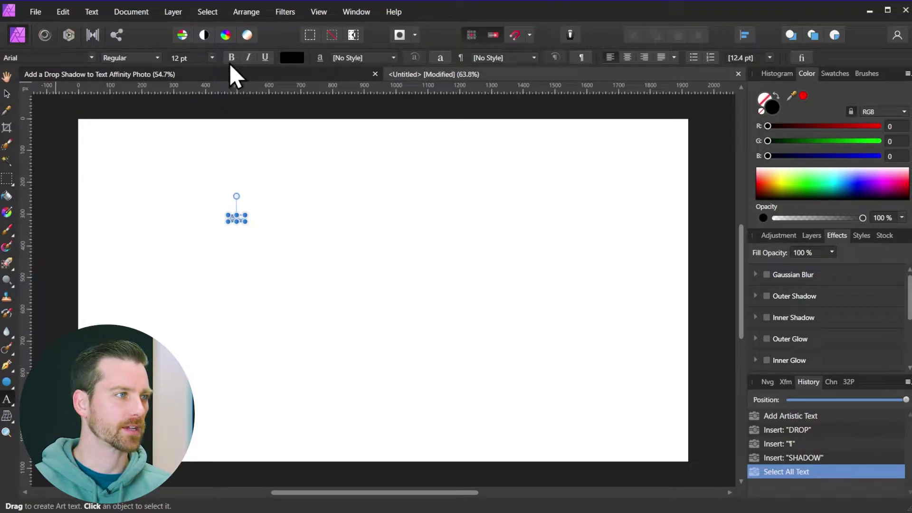
{"action": "left_click", "coordinate": [215, 59]}
{"action": "left_click", "coordinate": [216, 59]}
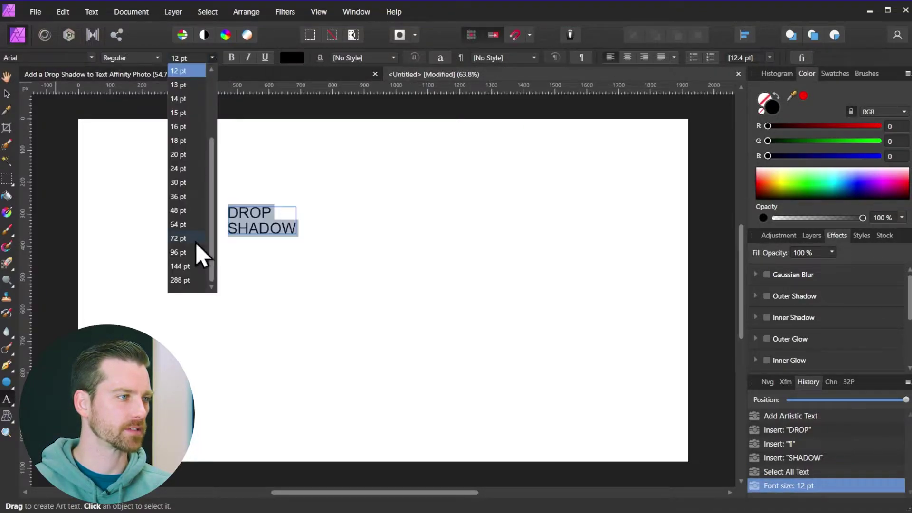
{"action": "left_click", "coordinate": [176, 280]}
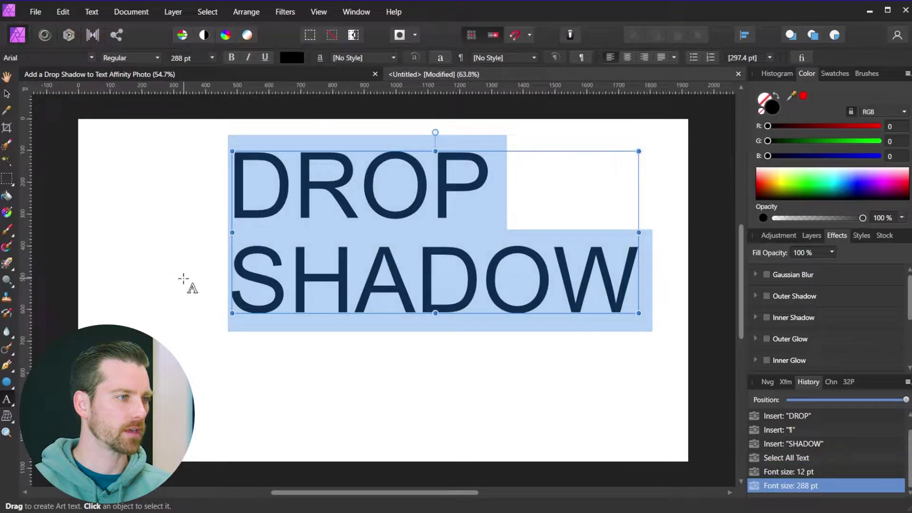
{"action": "left_click", "coordinate": [90, 58]}
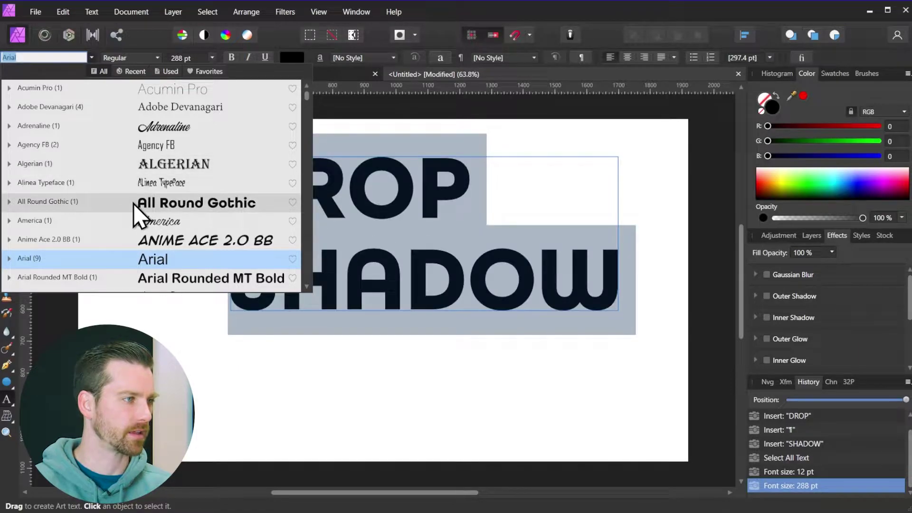
{"action": "left_click", "coordinate": [138, 209]}
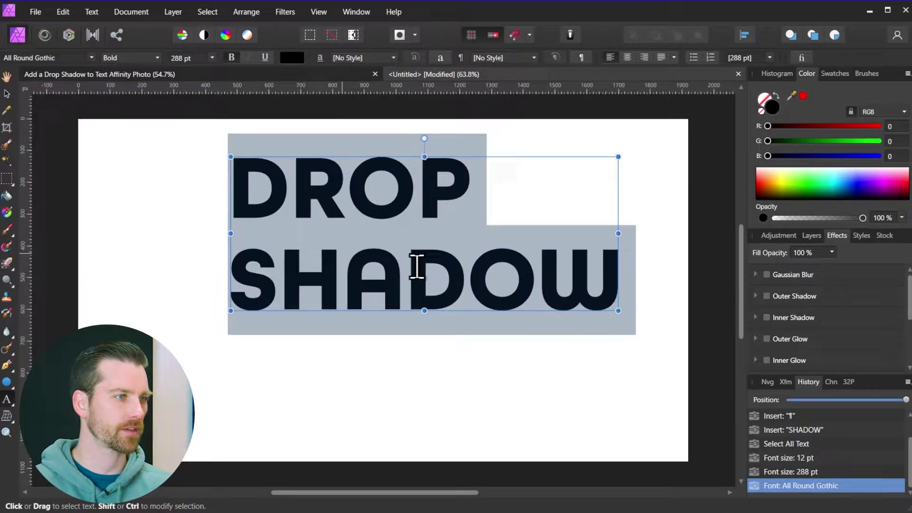
- Centre-align the two lines and centre the text horizontally and vertically on the canvas
{"action": "left_click", "coordinate": [626, 57]}
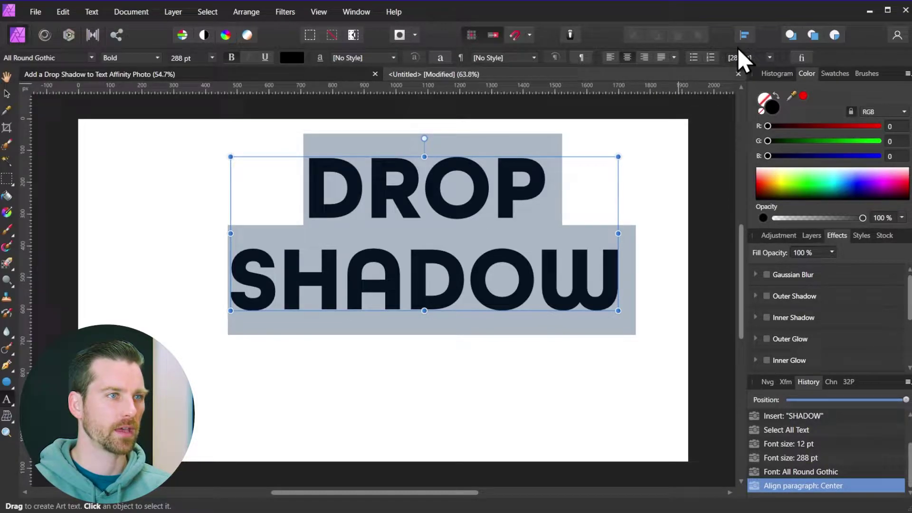
{"action": "left_click", "coordinate": [744, 35]}
{"action": "left_click", "coordinate": [769, 74]}
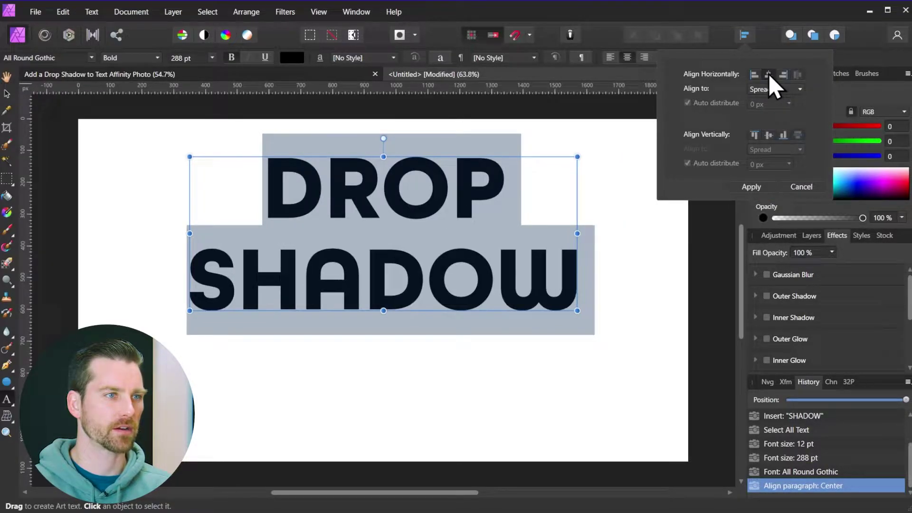
{"action": "left_click", "coordinate": [769, 136]}
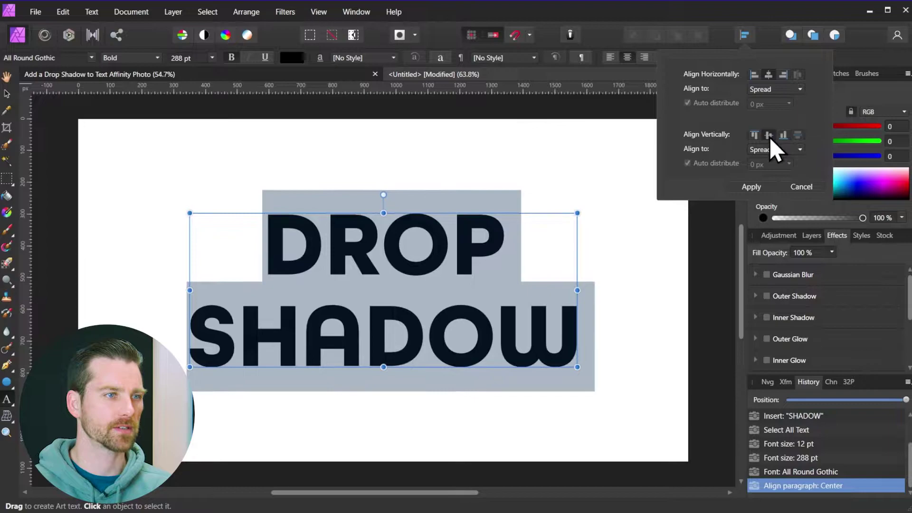
{"action": "left_click", "coordinate": [754, 187]}
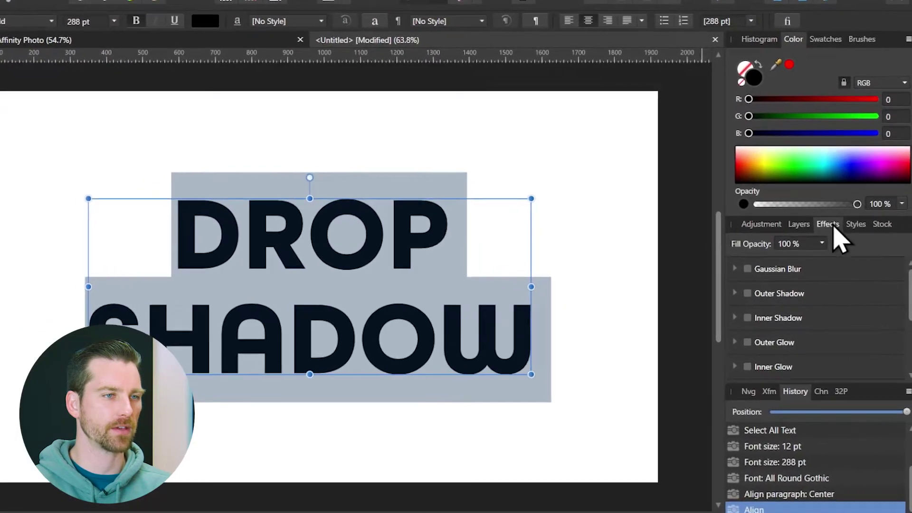
- Enable an Outer Shadow effect on the text layer, starting black at 50% opacity
{"action": "left_click", "coordinate": [799, 223]}
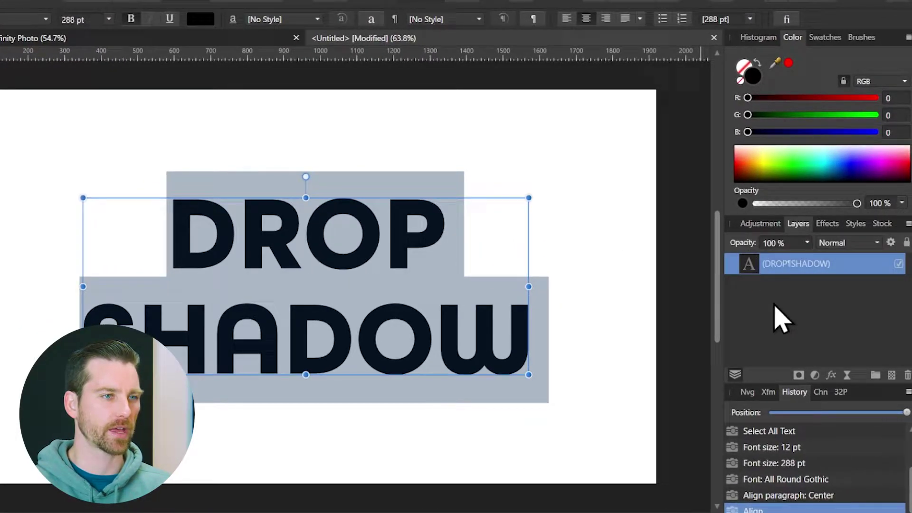
{"action": "left_click", "coordinate": [831, 227]}
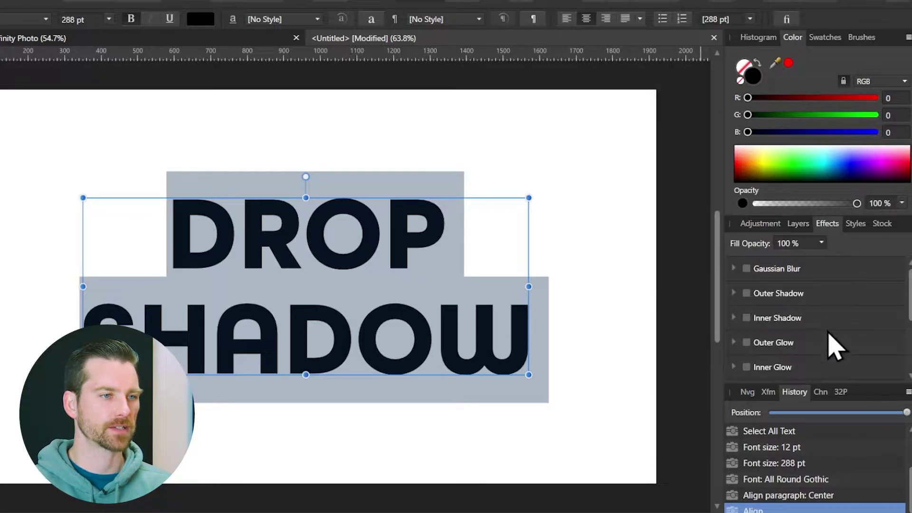
{"action": "left_click", "coordinate": [747, 294]}
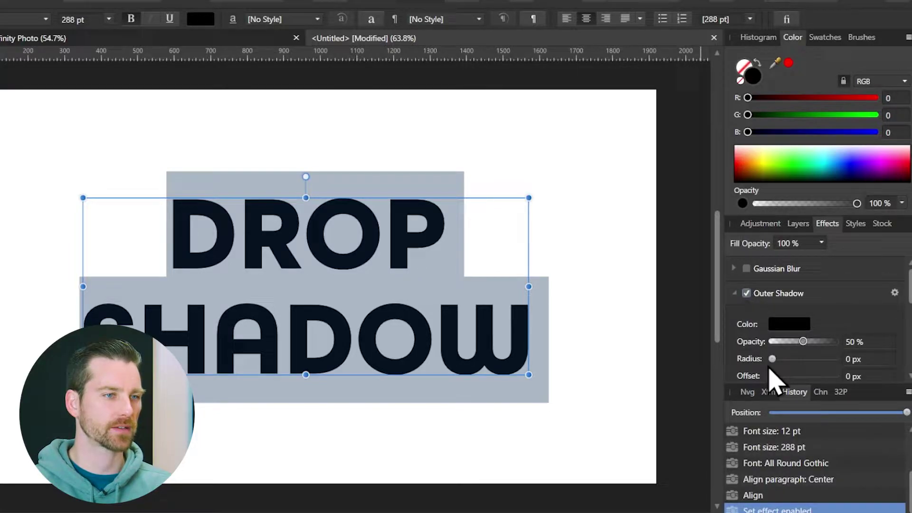
{"action": "scroll", "coordinate": [817, 318], "scroll_direction": "down", "scroll_amount": 2}
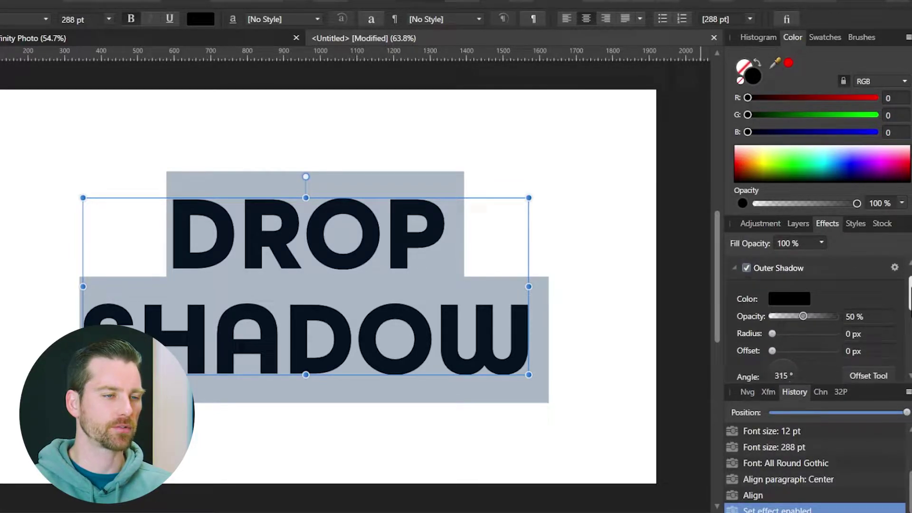
{"action": "scroll", "coordinate": [817, 318], "scroll_direction": "down", "scroll_amount": 1}
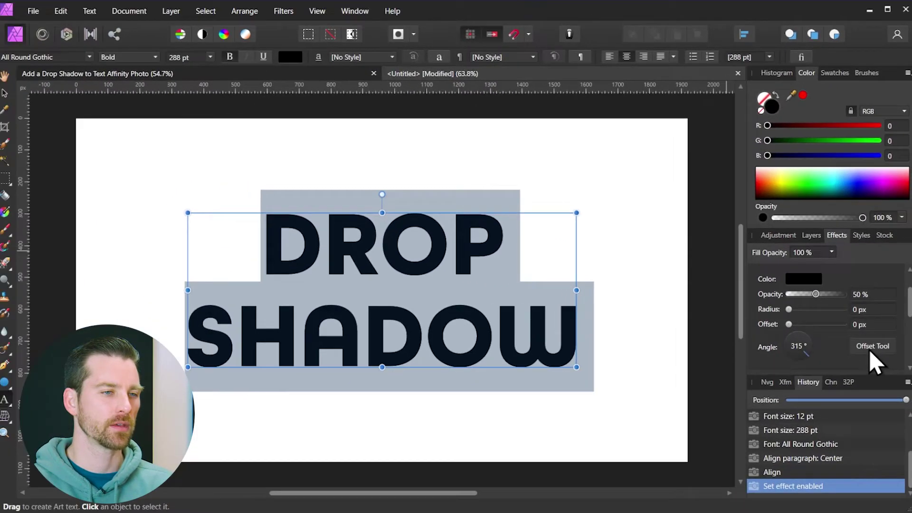
- Offset the shadow down-right of the text by 28.6 px at 307°
{"action": "left_click", "coordinate": [871, 348]}
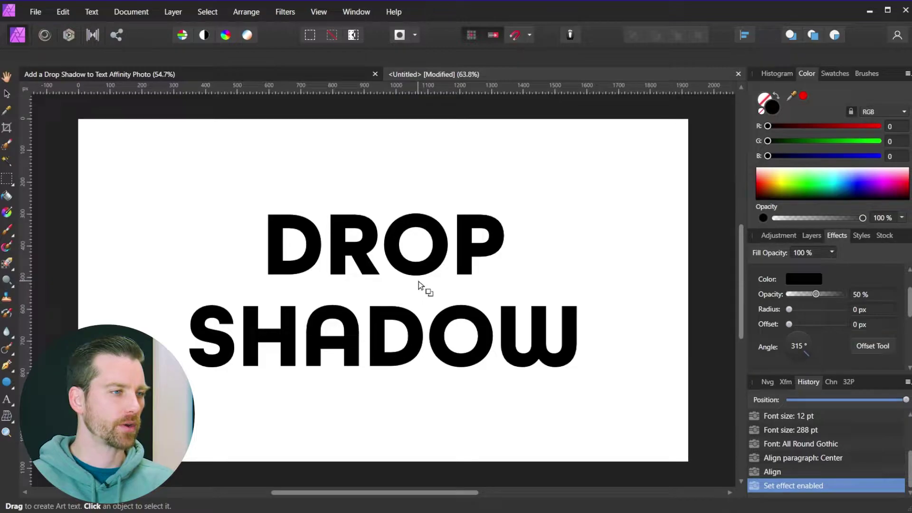
{"action": "mouse_move", "coordinate": [418, 284]}
{"action": "left_mouse_down"}
{"action": "mouse_move", "coordinate": [431, 299]}
{"action": "mouse_move", "coordinate": [384, 302]}
{"action": "mouse_move", "coordinate": [351, 271]}
{"action": "mouse_move", "coordinate": [373, 243]}
{"action": "mouse_move", "coordinate": [439, 243]}
{"action": "mouse_move", "coordinate": [478, 290]}
{"action": "mouse_move", "coordinate": [413, 295]}
{"action": "mouse_move", "coordinate": [444, 301]}
{"action": "mouse_move", "coordinate": [413, 320]}
{"action": "mouse_move", "coordinate": [368, 299]}
{"action": "mouse_move", "coordinate": [431, 295]}
{"action": "mouse_move", "coordinate": [425, 292]}
{"action": "left_mouse_up"}
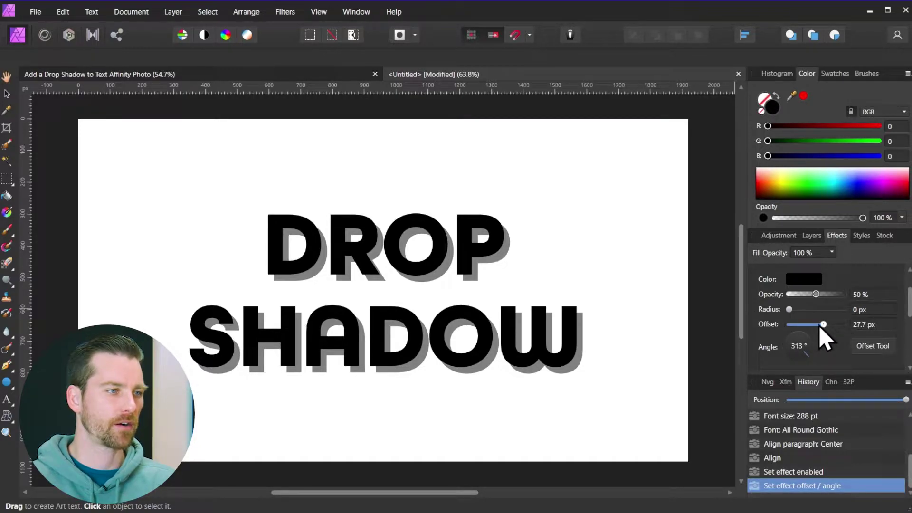
{"action": "mouse_move", "coordinate": [822, 325]}
{"action": "left_mouse_down"}
{"action": "mouse_move", "coordinate": [798, 324]}
{"action": "mouse_move", "coordinate": [831, 328]}
{"action": "mouse_move", "coordinate": [797, 331]}
{"action": "mouse_move", "coordinate": [850, 333]}
{"action": "mouse_move", "coordinate": [830, 332]}
{"action": "left_mouse_up"}
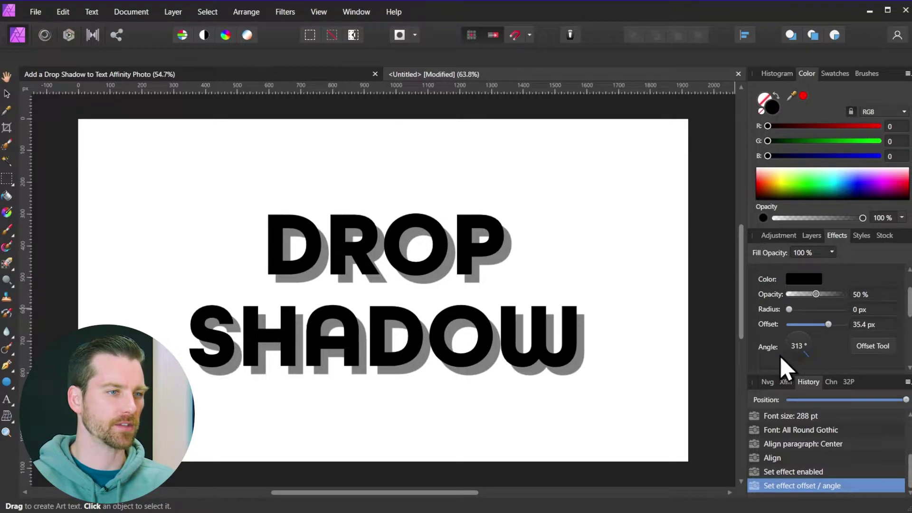
{"action": "left_click_drag", "start_coordinate": [800, 358], "coordinate": [839, 370]}
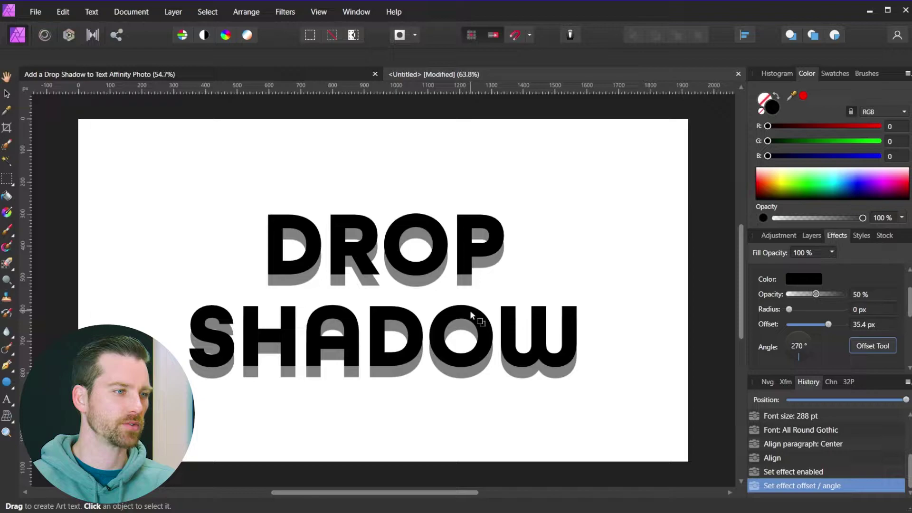
{"action": "left_click", "coordinate": [855, 346]}
{"action": "mouse_move", "coordinate": [537, 330]}
{"action": "left_mouse_down"}
{"action": "mouse_move", "coordinate": [498, 289]}
{"action": "mouse_move", "coordinate": [623, 297]}
{"action": "mouse_move", "coordinate": [604, 359]}
{"action": "mouse_move", "coordinate": [463, 358]}
{"action": "mouse_move", "coordinate": [504, 388]}
{"action": "mouse_move", "coordinate": [590, 337]}
{"action": "mouse_move", "coordinate": [516, 336]}
{"action": "mouse_move", "coordinate": [549, 338]}
{"action": "left_mouse_up"}
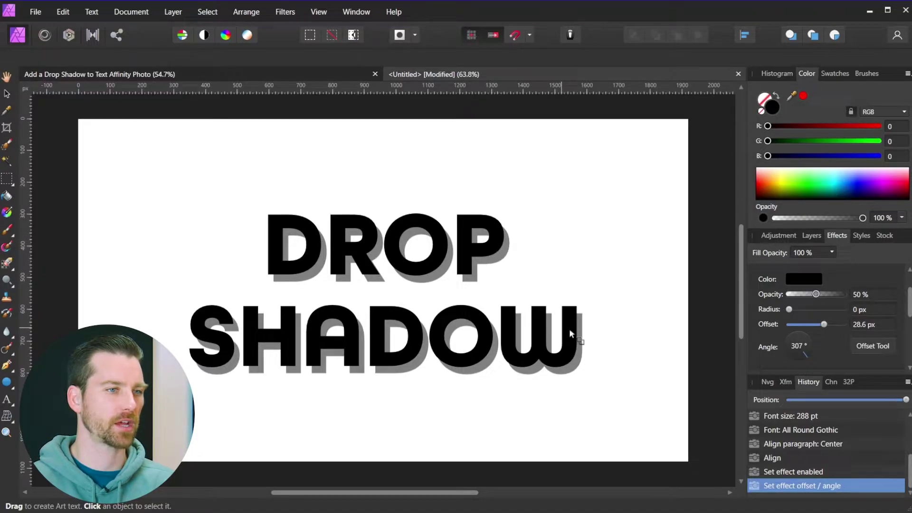
- Set the Outer Shadow colour to cyan R 0, G 227, B 255 with RGB sliders
{"action": "left_click", "coordinate": [804, 280]}
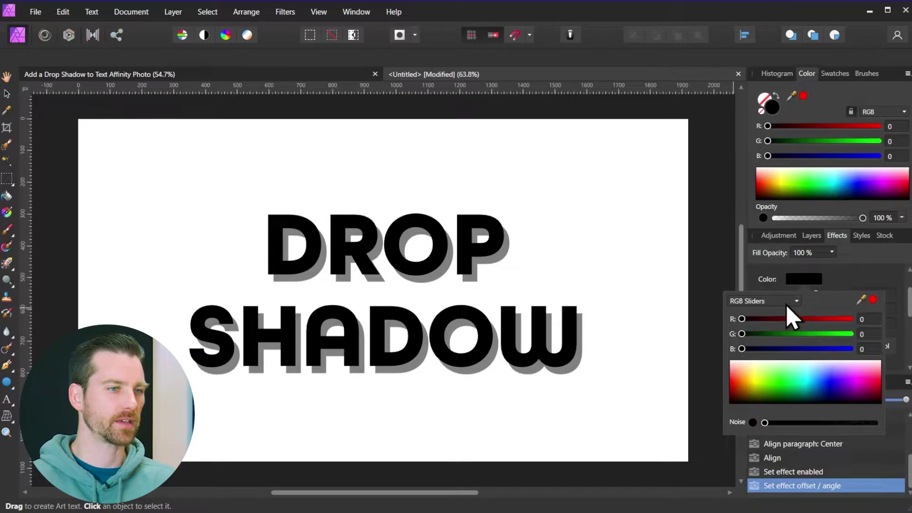
{"action": "left_click", "coordinate": [795, 301]}
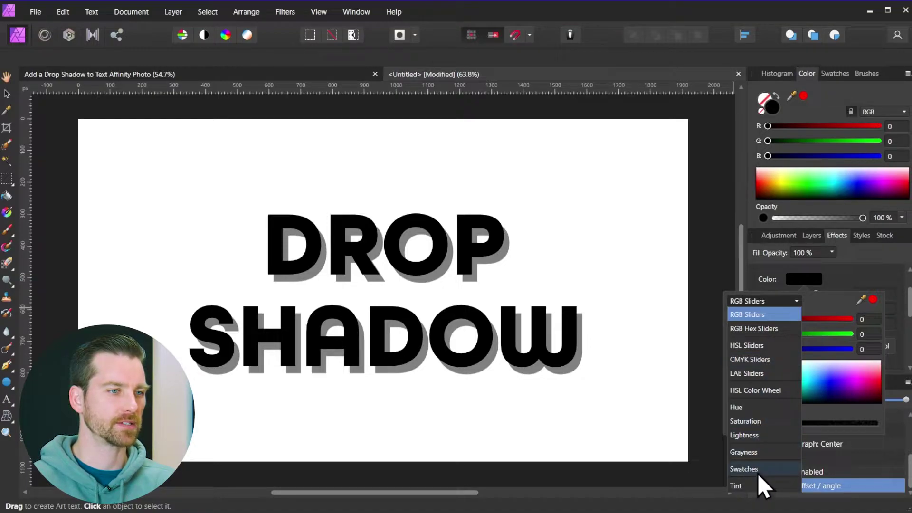
{"action": "left_click", "coordinate": [759, 314]}
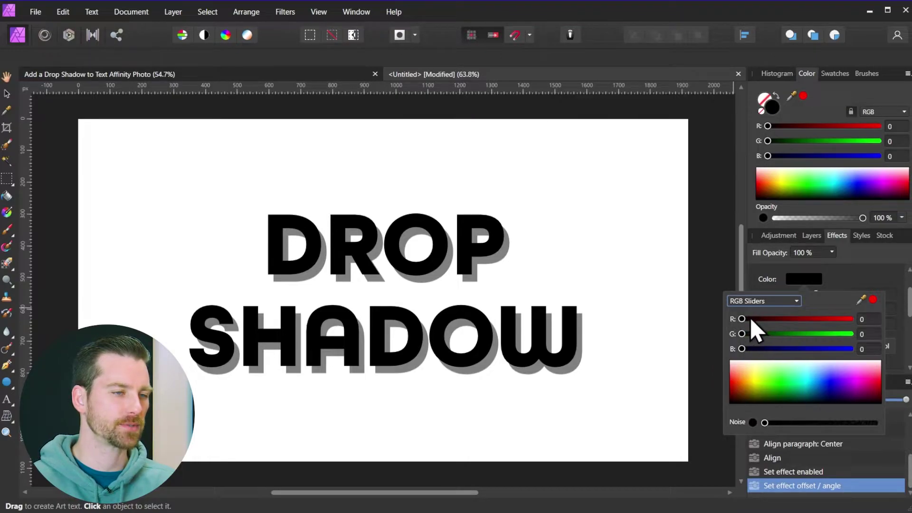
{"action": "left_click_drag", "start_coordinate": [742, 320], "coordinate": [736, 356]}
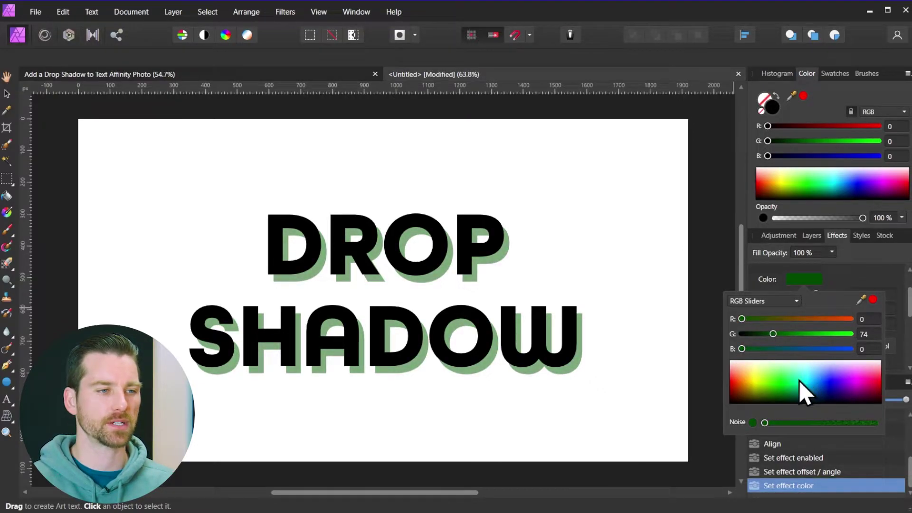
{"action": "left_click_drag", "start_coordinate": [799, 380], "coordinate": [802, 399]}
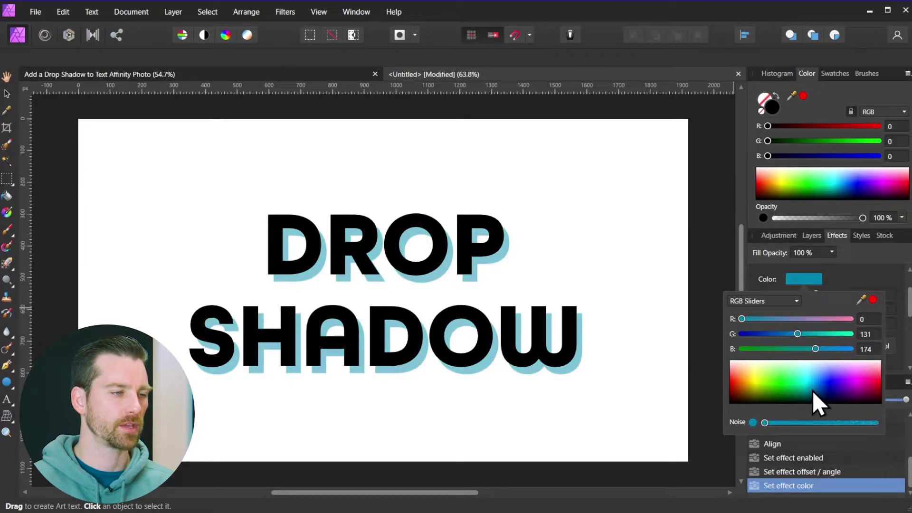
{"action": "left_click", "coordinate": [812, 398]}
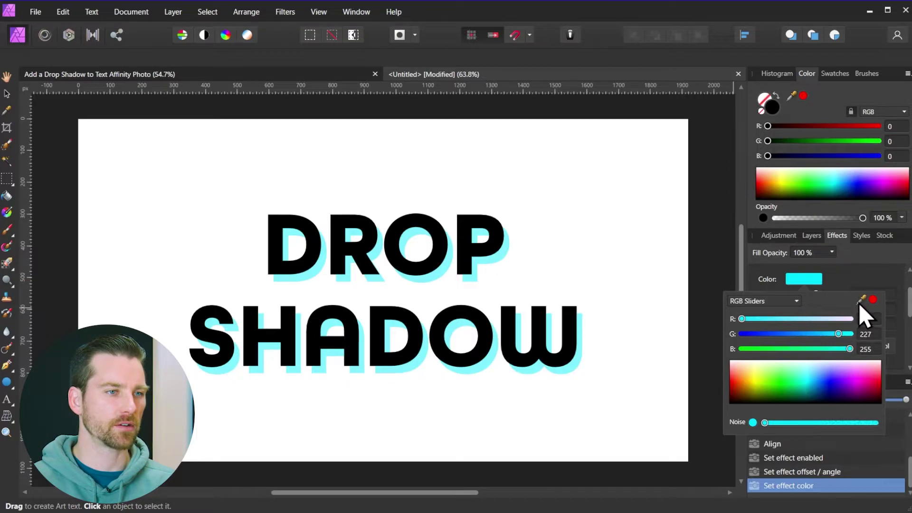
{"action": "mouse_move", "coordinate": [861, 301]}
{"action": "left_mouse_down"}
{"action": "mouse_move", "coordinate": [682, 316]}
{"action": "mouse_move", "coordinate": [543, 281]}
{"action": "mouse_move", "coordinate": [470, 217]}
{"action": "mouse_move", "coordinate": [418, 238]}
{"action": "mouse_move", "coordinate": [526, 240]}
{"action": "mouse_move", "coordinate": [491, 252]}
{"action": "mouse_move", "coordinate": [637, 251]}
{"action": "mouse_move", "coordinate": [534, 251]}
{"action": "mouse_move", "coordinate": [493, 236]}
{"action": "mouse_move", "coordinate": [870, 314]}
{"action": "left_mouse_up"}
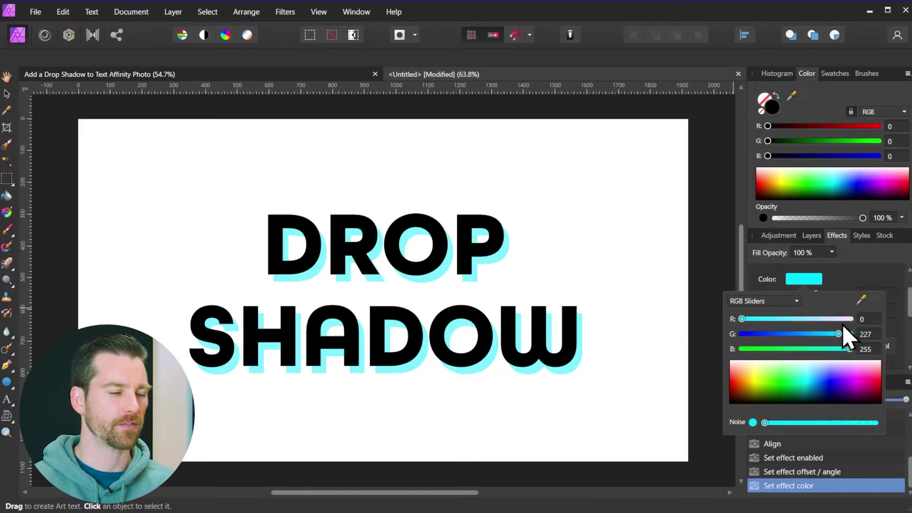
- Raise the cyan shadow's opacity from 50% to 64%
{"action": "left_click", "coordinate": [802, 278]}
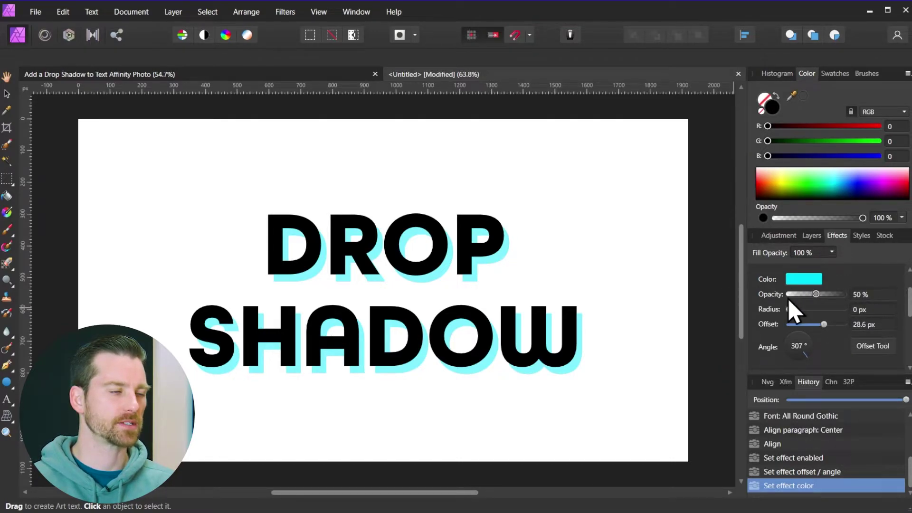
{"action": "left_click_drag", "start_coordinate": [816, 295], "coordinate": [862, 303]}
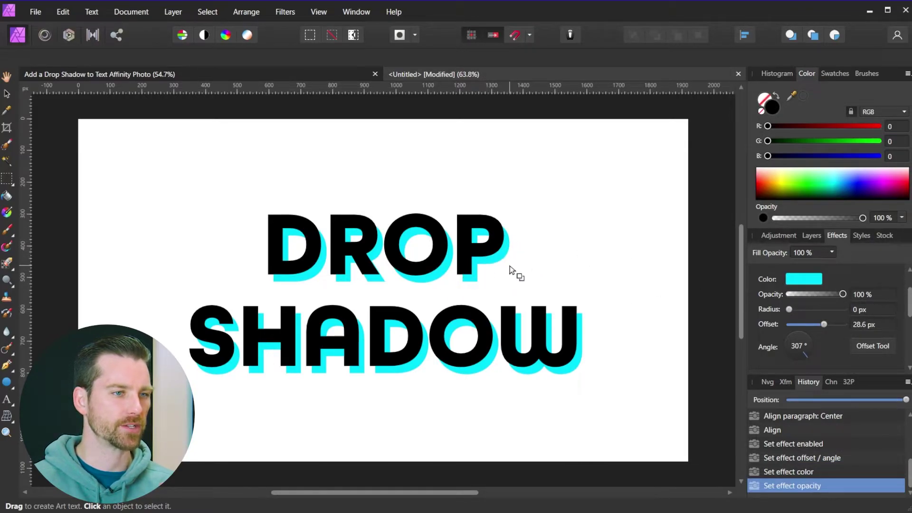
{"action": "mouse_move", "coordinate": [838, 297]}
{"action": "left_mouse_down"}
{"action": "mouse_move", "coordinate": [793, 302]}
{"action": "mouse_move", "coordinate": [824, 301]}
{"action": "left_mouse_up"}
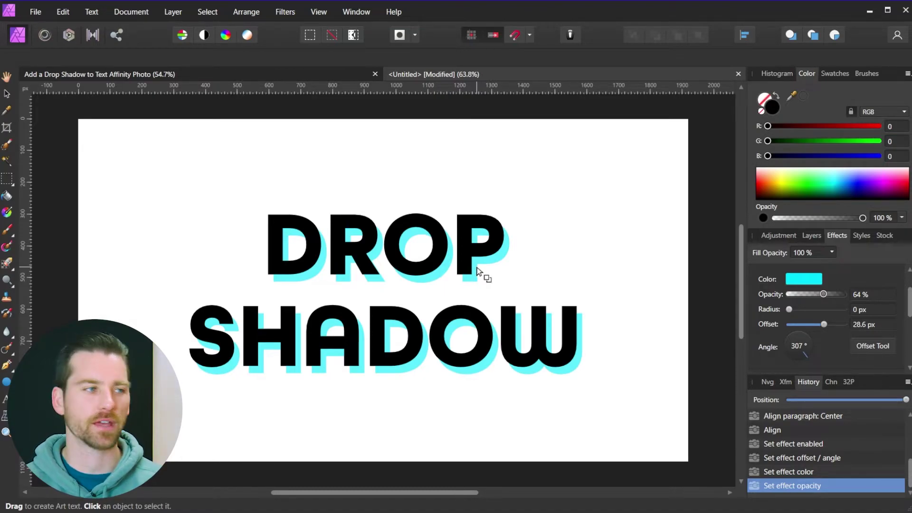
- Give the shadow a 9.4 px blur radius and 40% opacity
{"action": "left_click_drag", "start_coordinate": [790, 309], "coordinate": [822, 317]}
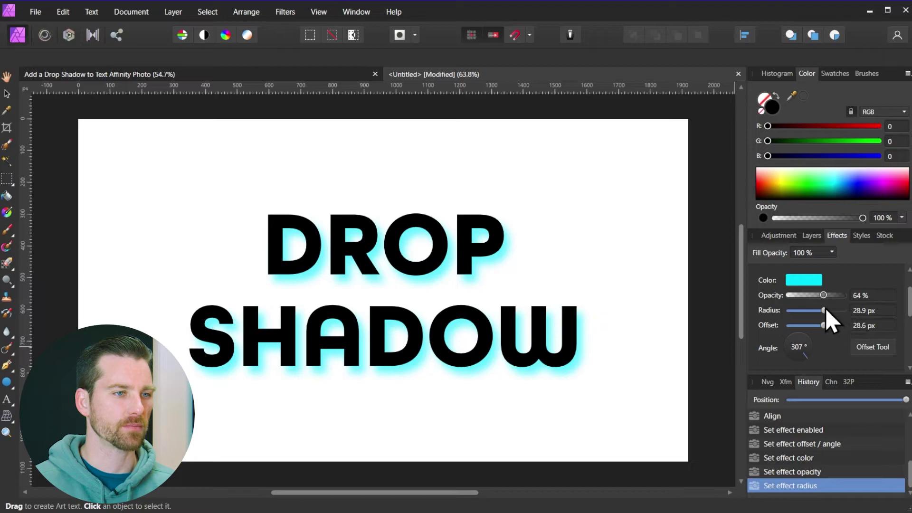
{"action": "left_click_drag", "start_coordinate": [826, 308], "coordinate": [811, 296]}
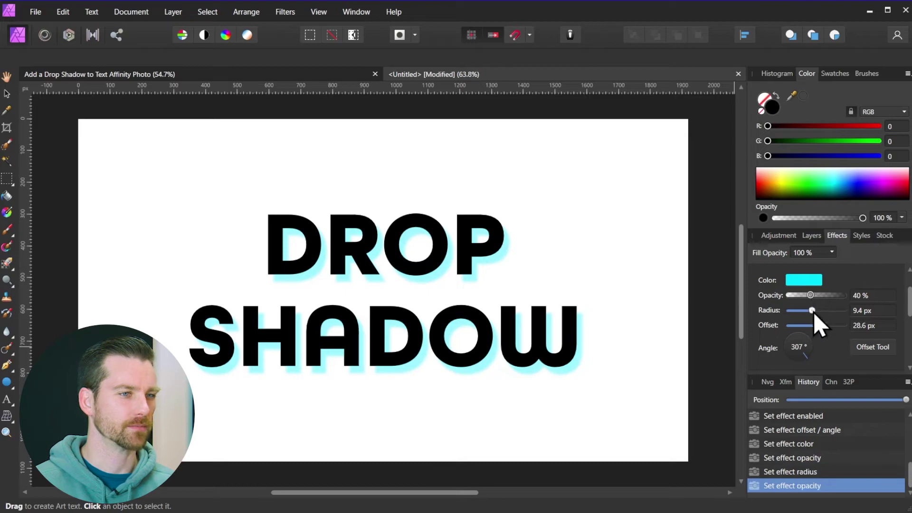
- Set the Outer Shadow angle to 250°
{"action": "left_click", "coordinate": [796, 350]}
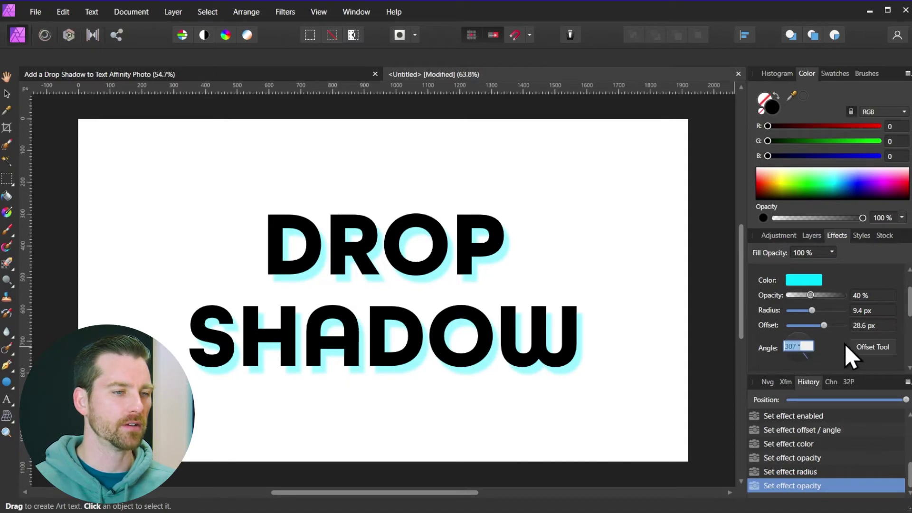
{"action": "type", "text": "250"}
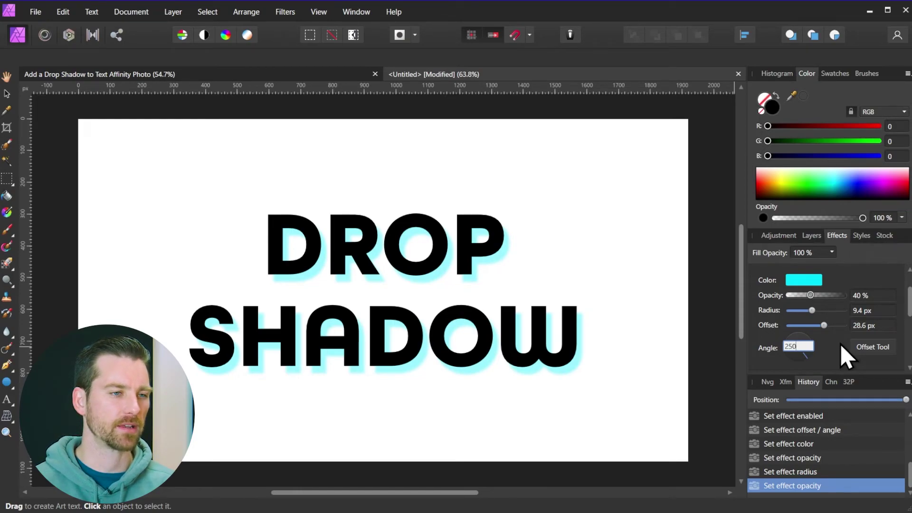
{"action": "key", "text": "Return"}
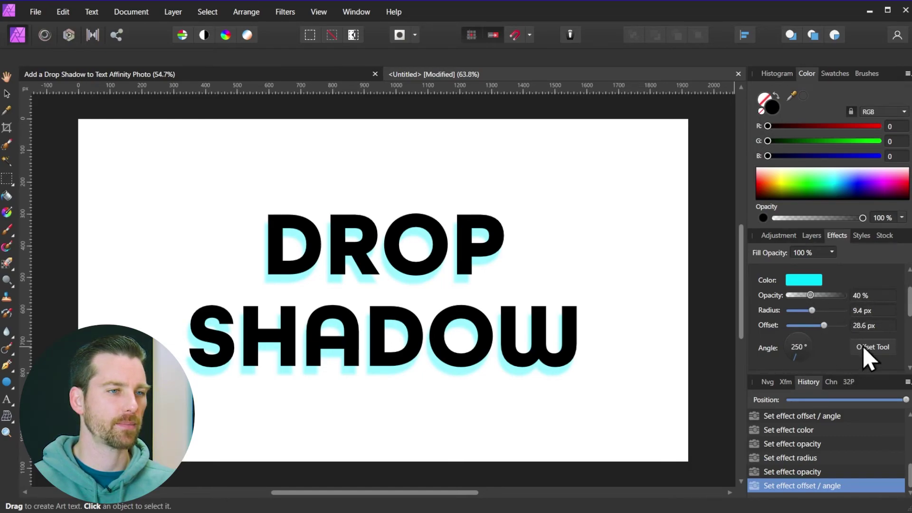
- Disable the Outer Shadow effect, leaving plain black text
{"action": "scroll", "coordinate": [827, 318], "scroll_direction": "up", "scroll_amount": 1}
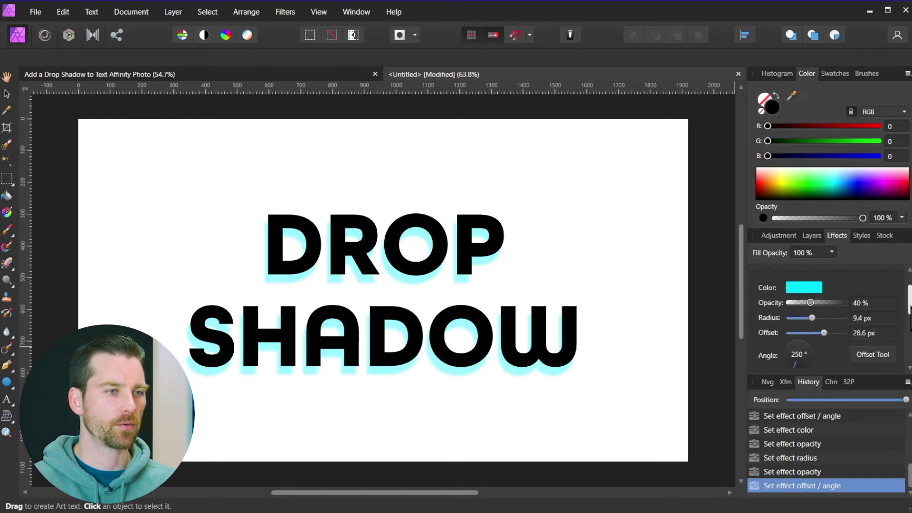
{"action": "scroll", "coordinate": [826, 308], "scroll_direction": "up", "scroll_amount": 1}
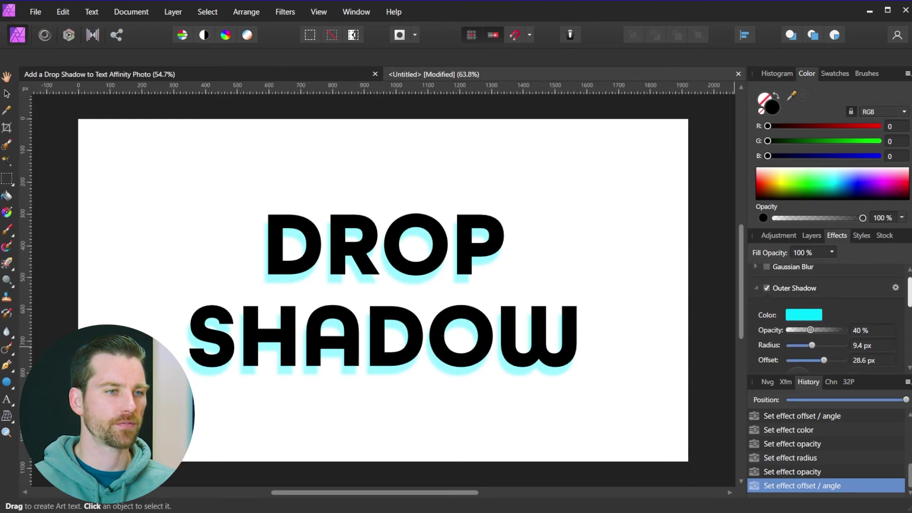
{"action": "left_click", "coordinate": [766, 288]}
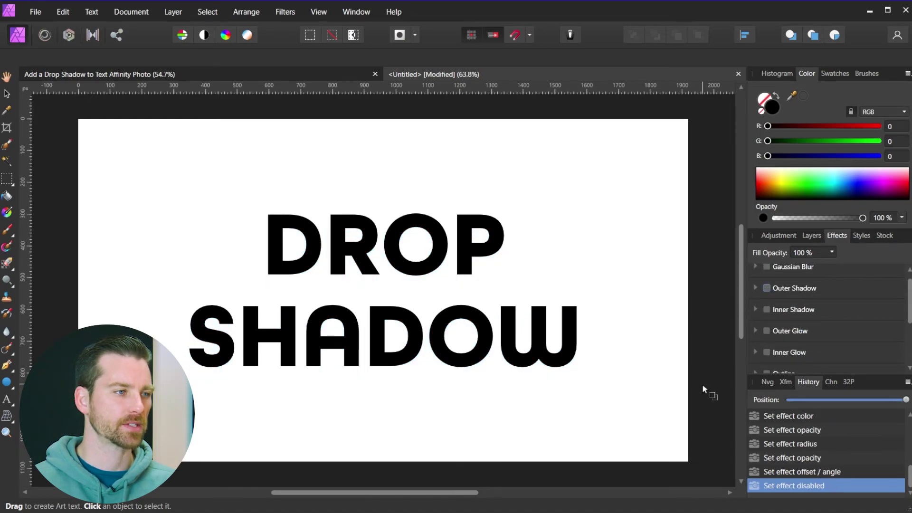